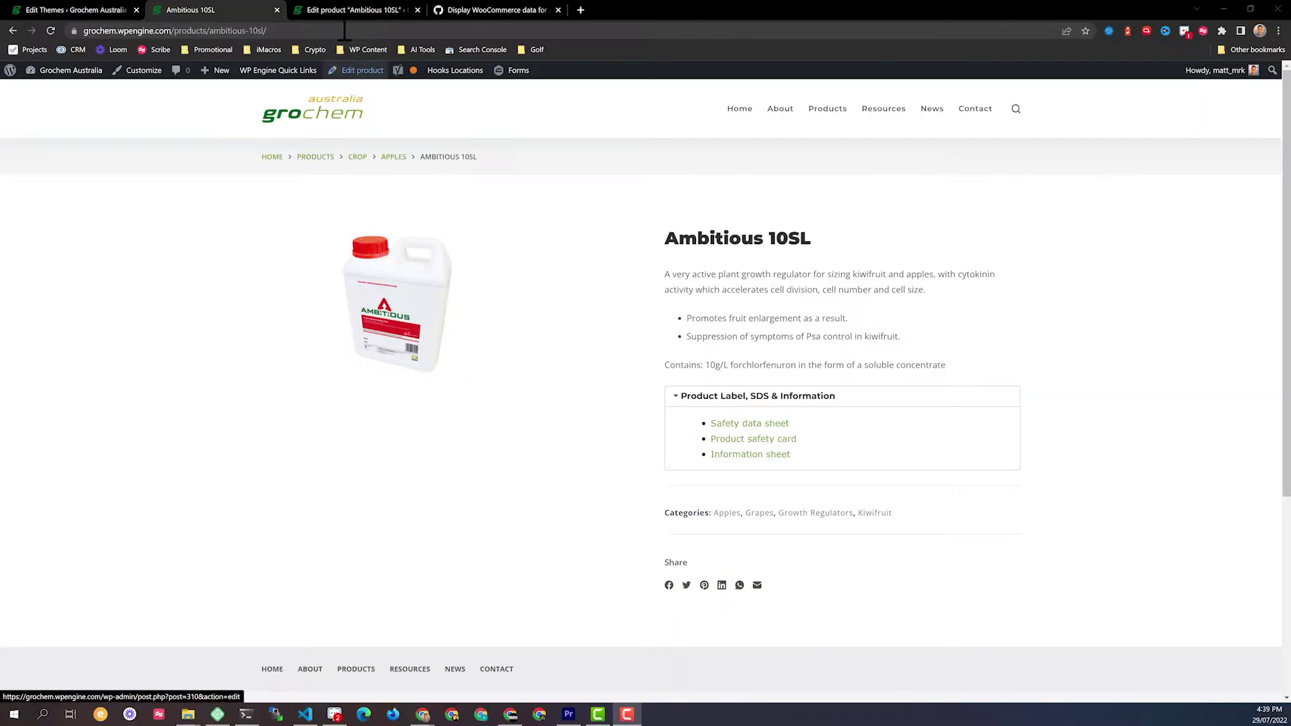
- Copy the six-line product-attributes snippet from the GitHub Gist functions.php file
left_click(330, 10)
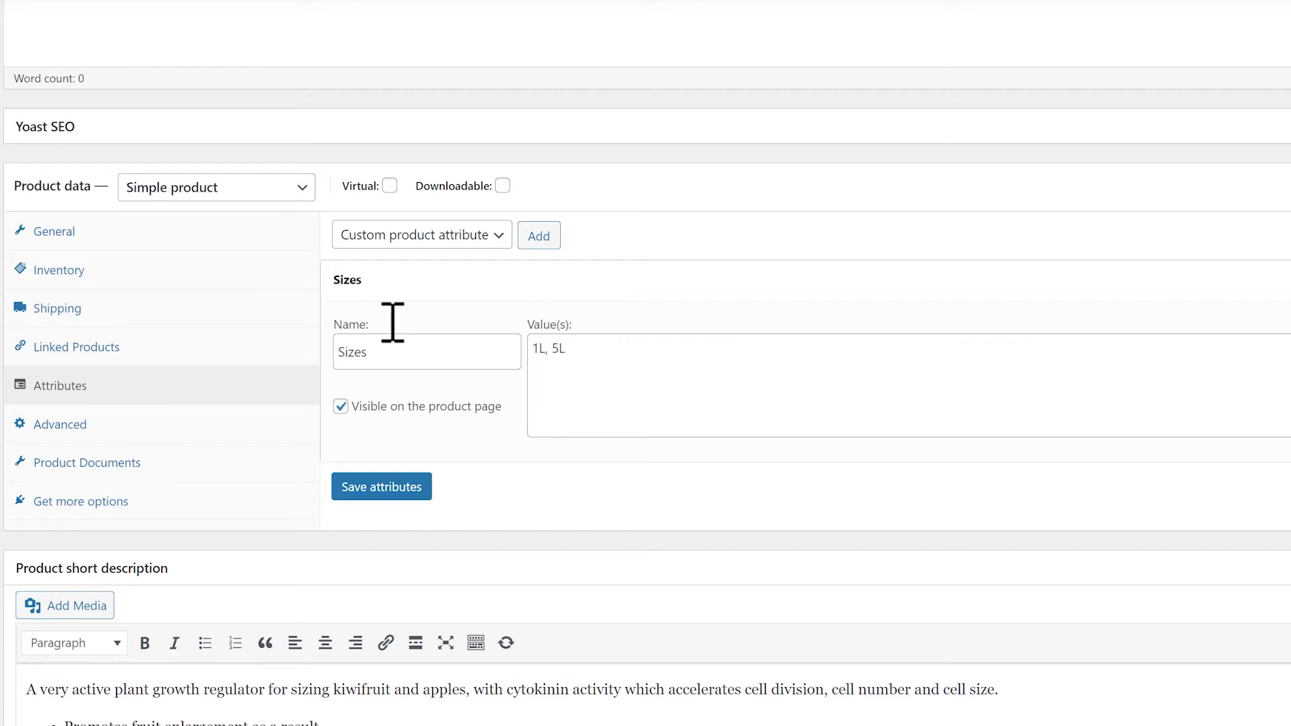
left_click(190, 10)
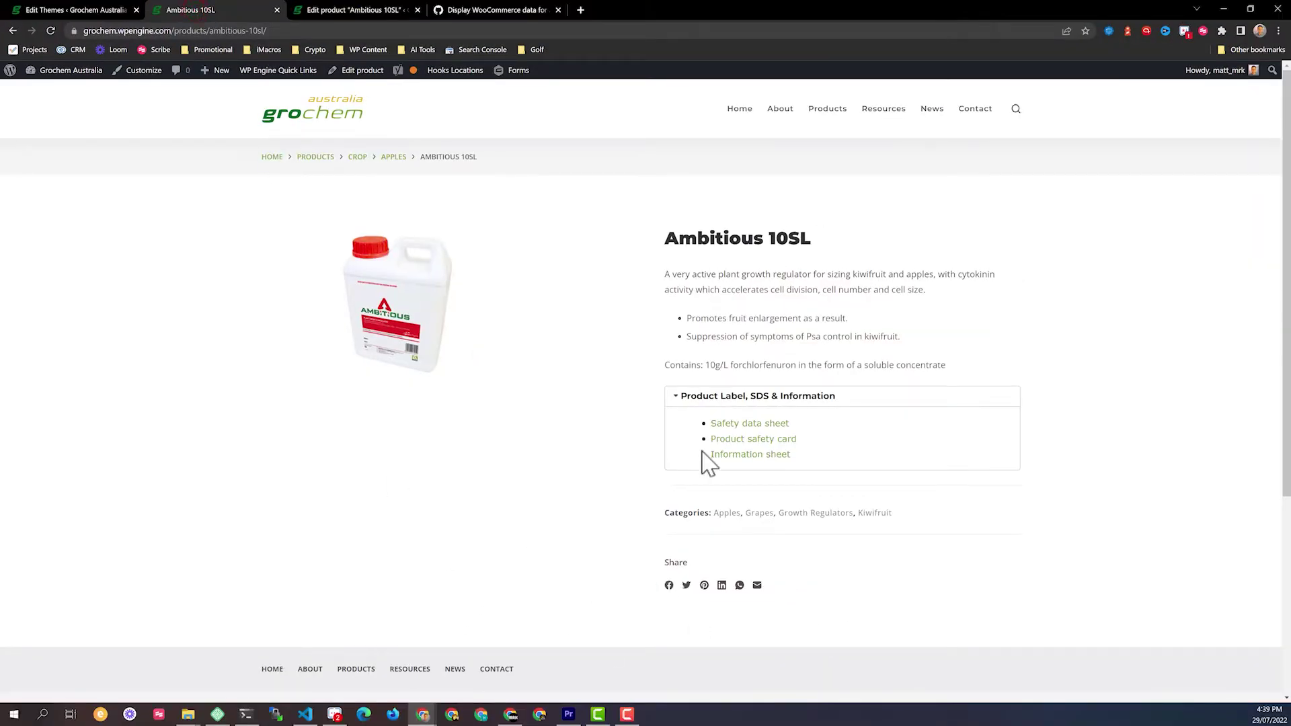
left_click(472, 10)
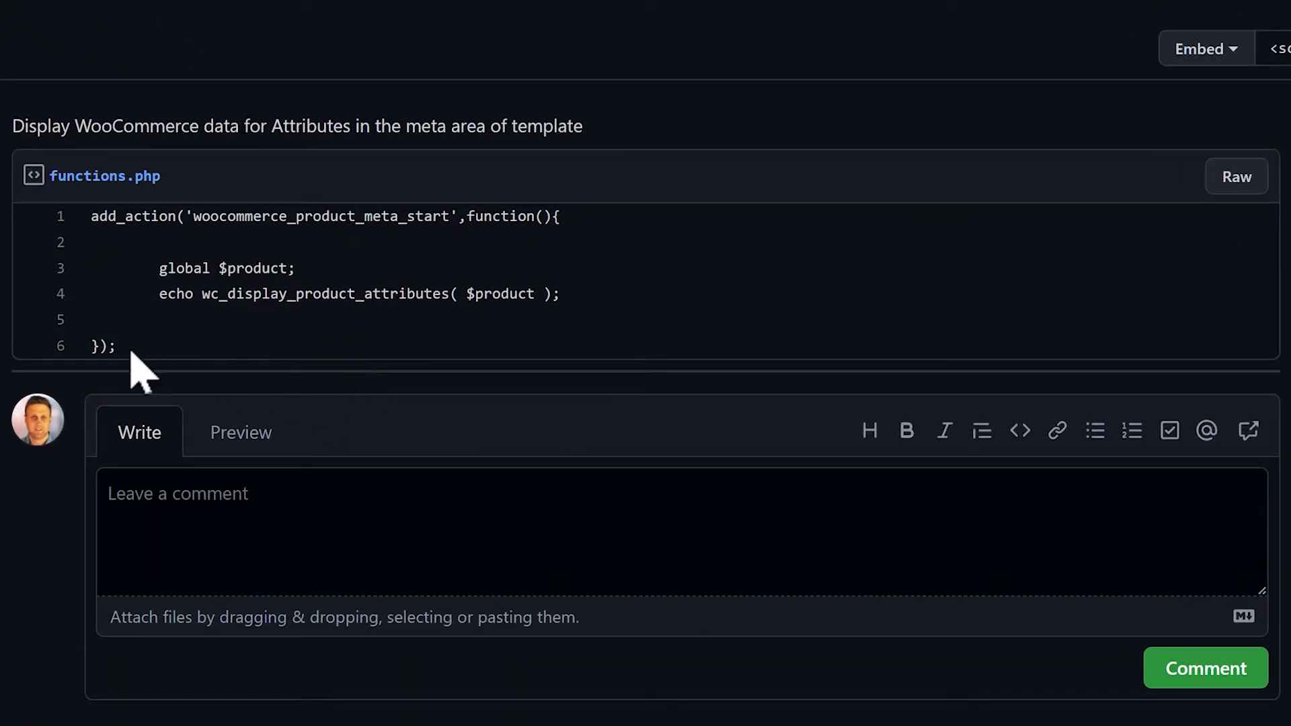
left_click_drag(117, 345, 94, 232)
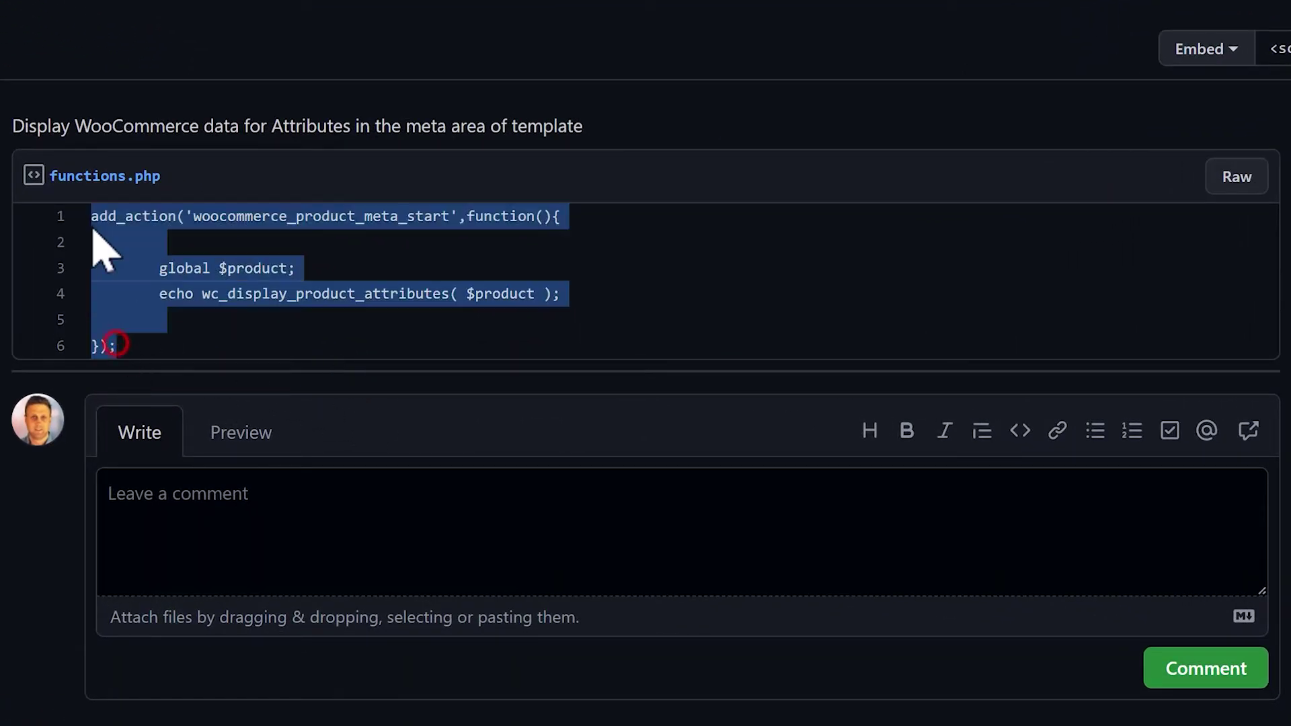
right_click(273, 219)
left_click(327, 237)
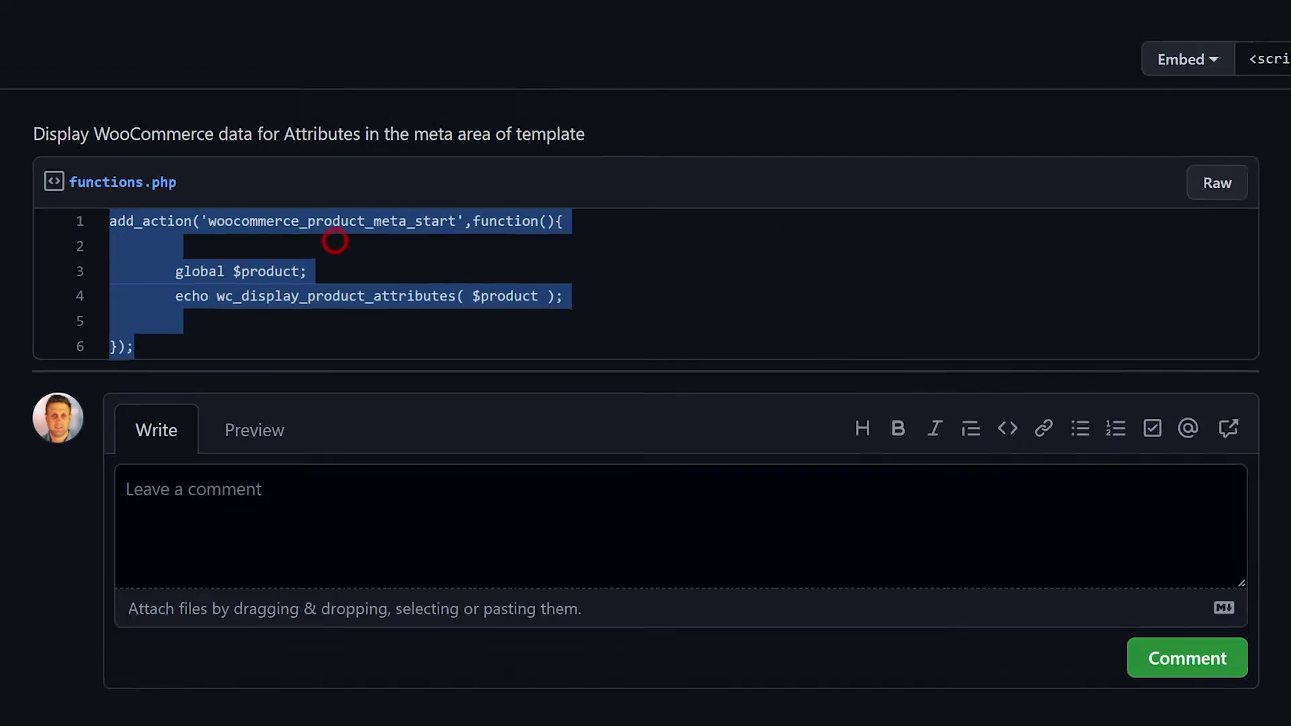
left_click(77, 9)
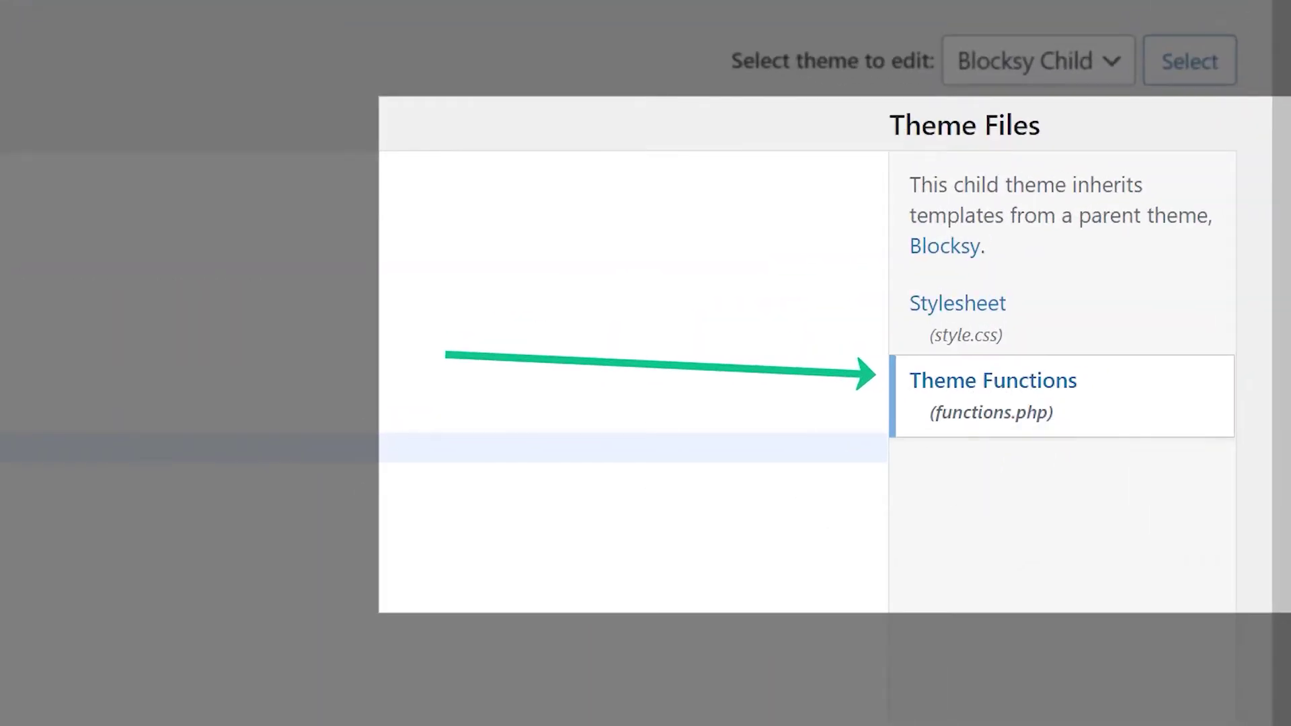
- Paste the snippet at line 10 of Blocksy Child's functions.php, save, and reload the product page
left_click(138, 263)
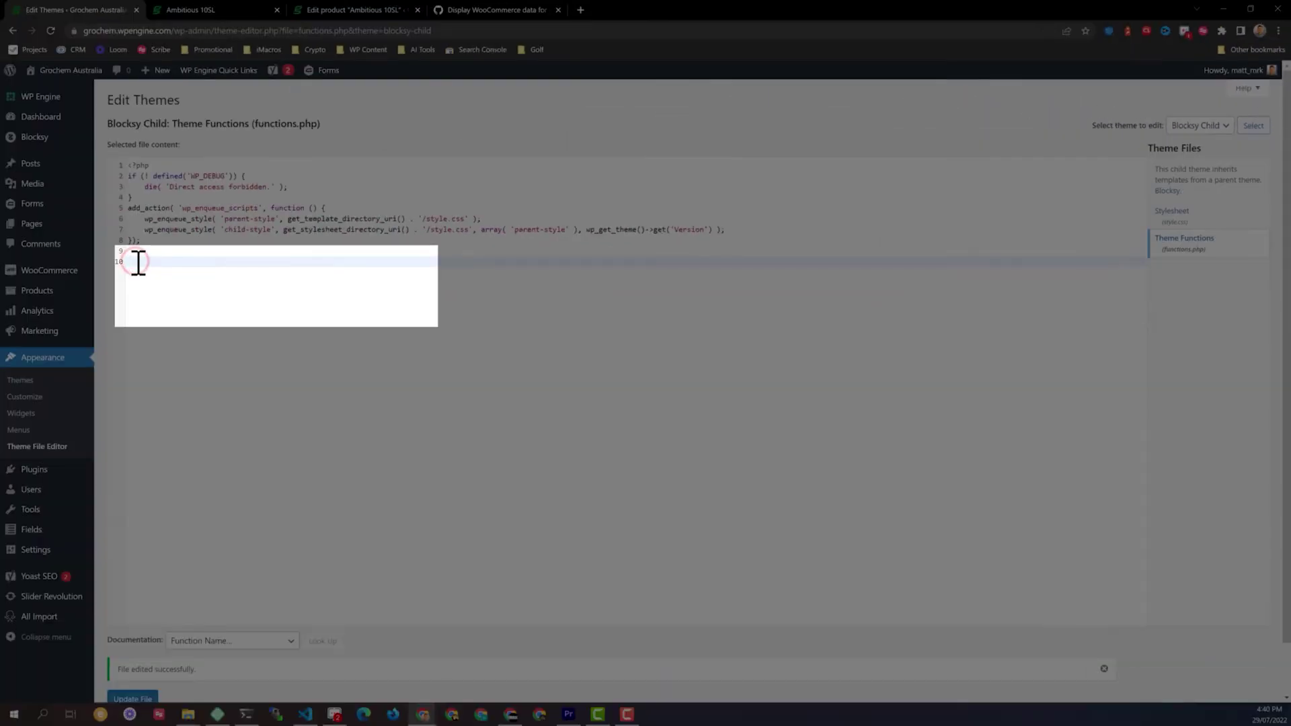
key("ctrl+v")
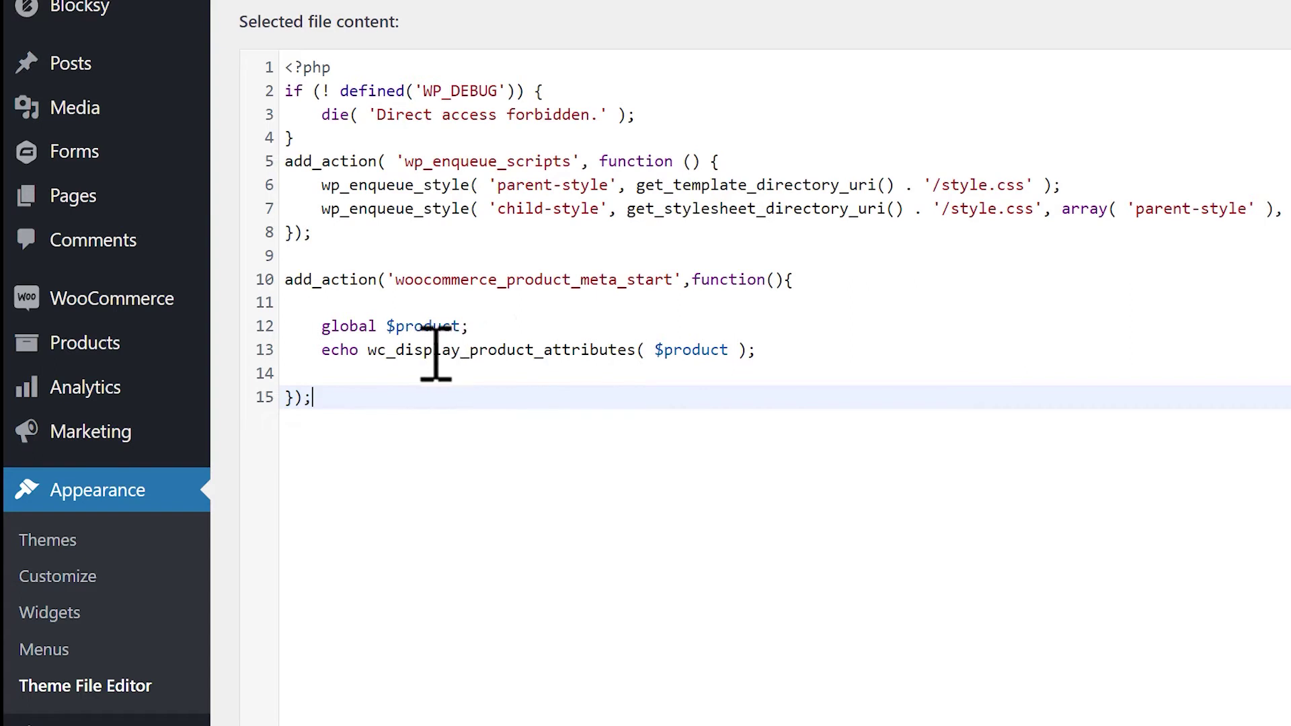
left_click(136, 667)
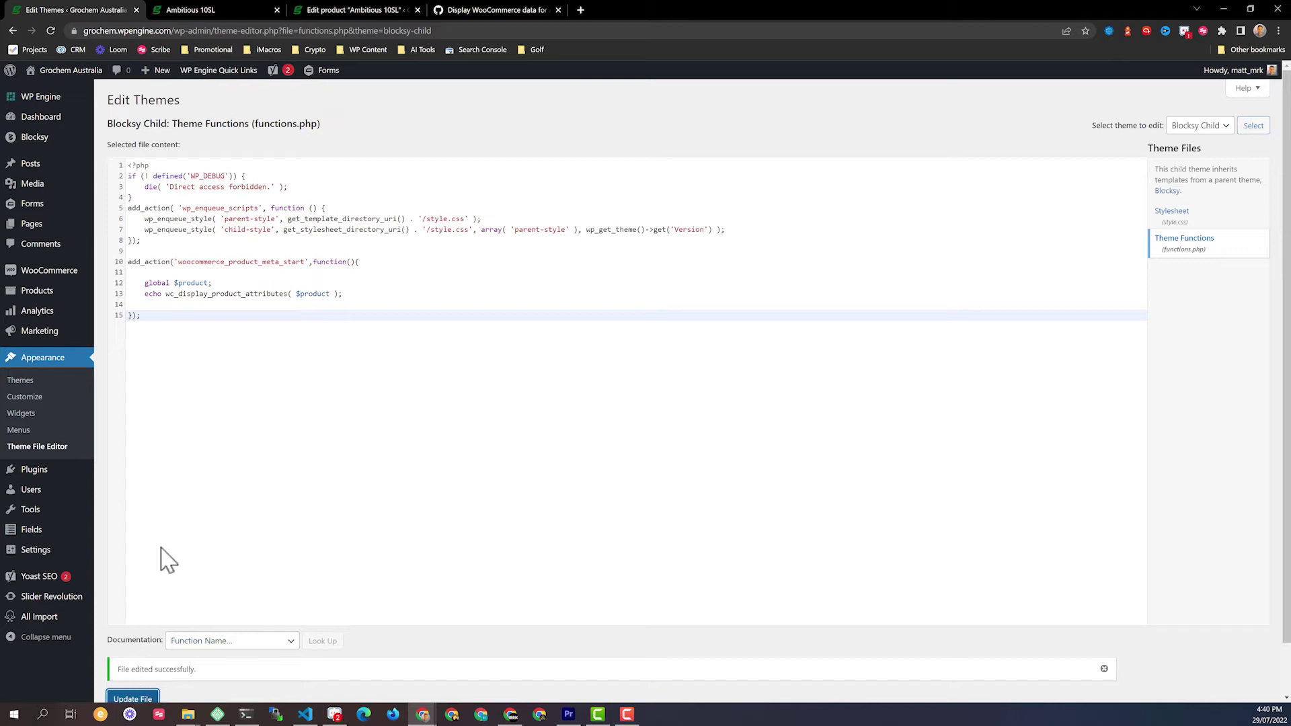
left_click(212, 6)
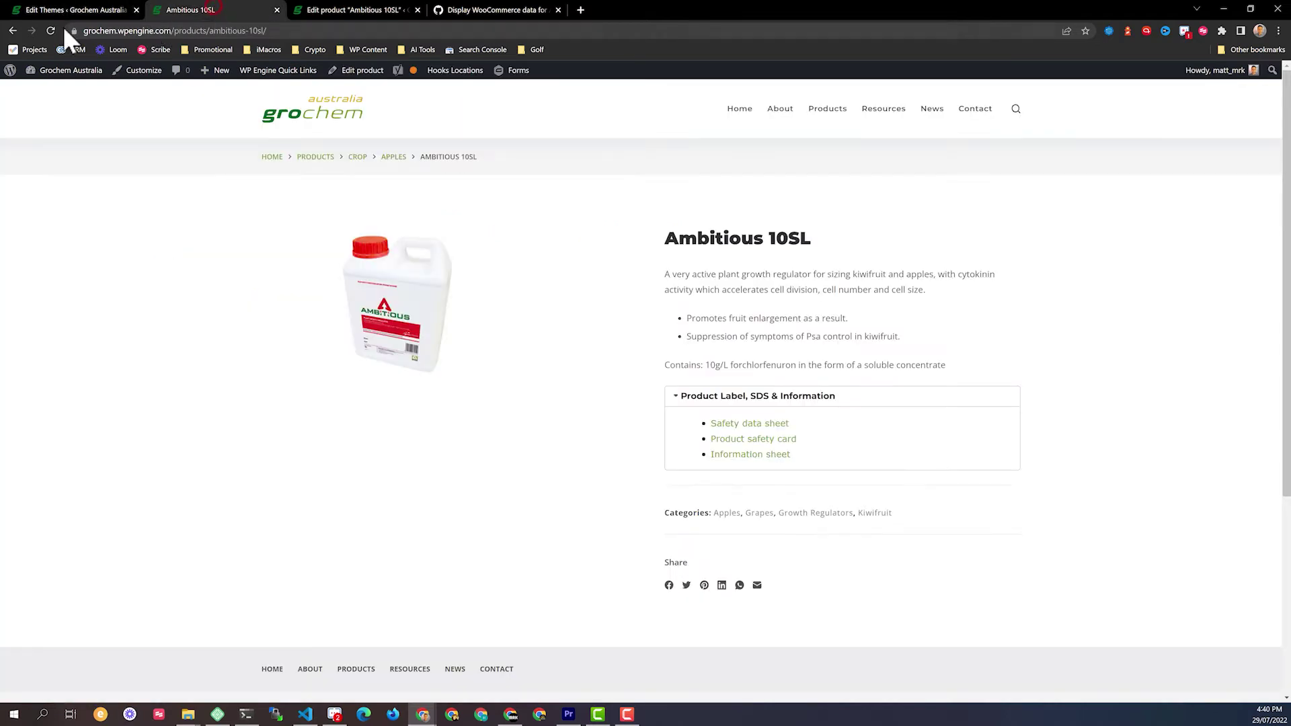
left_click(51, 30)
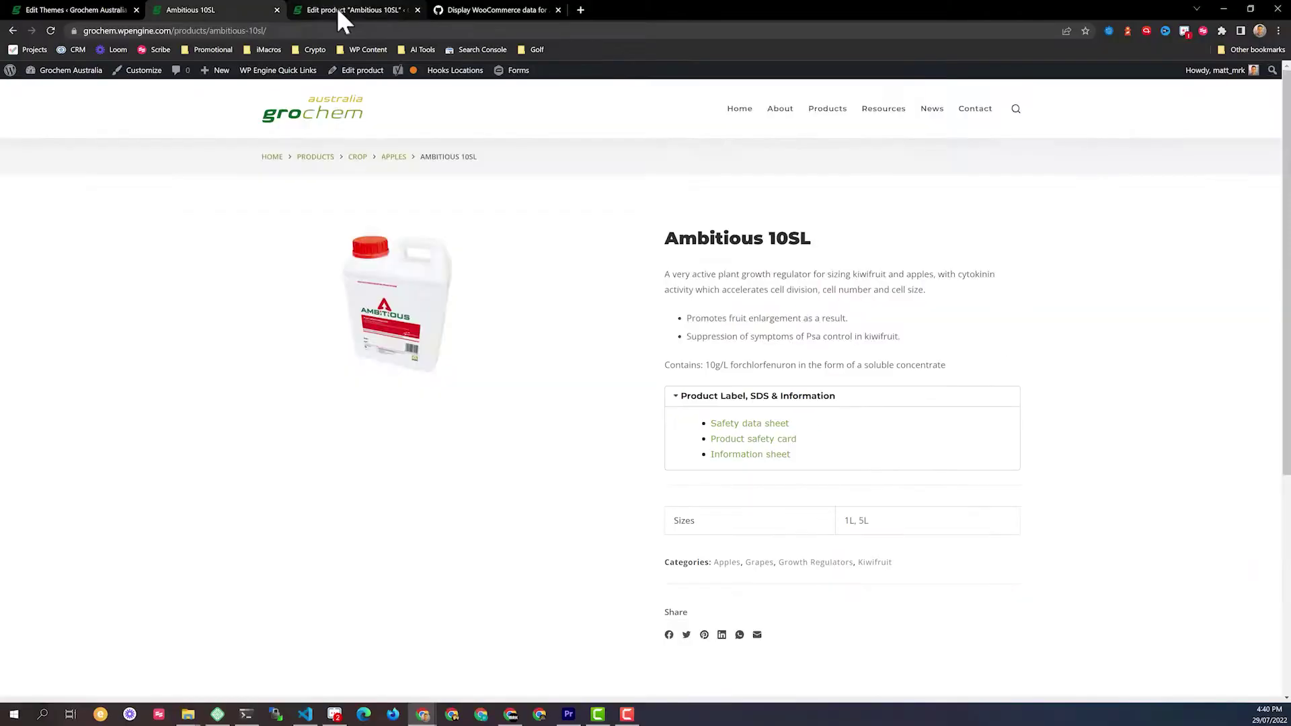
- Add a custom attribute 'Test Attribute' with value 'Testing value' to Ambitious 10SL and save attributes
left_click(340, 14)
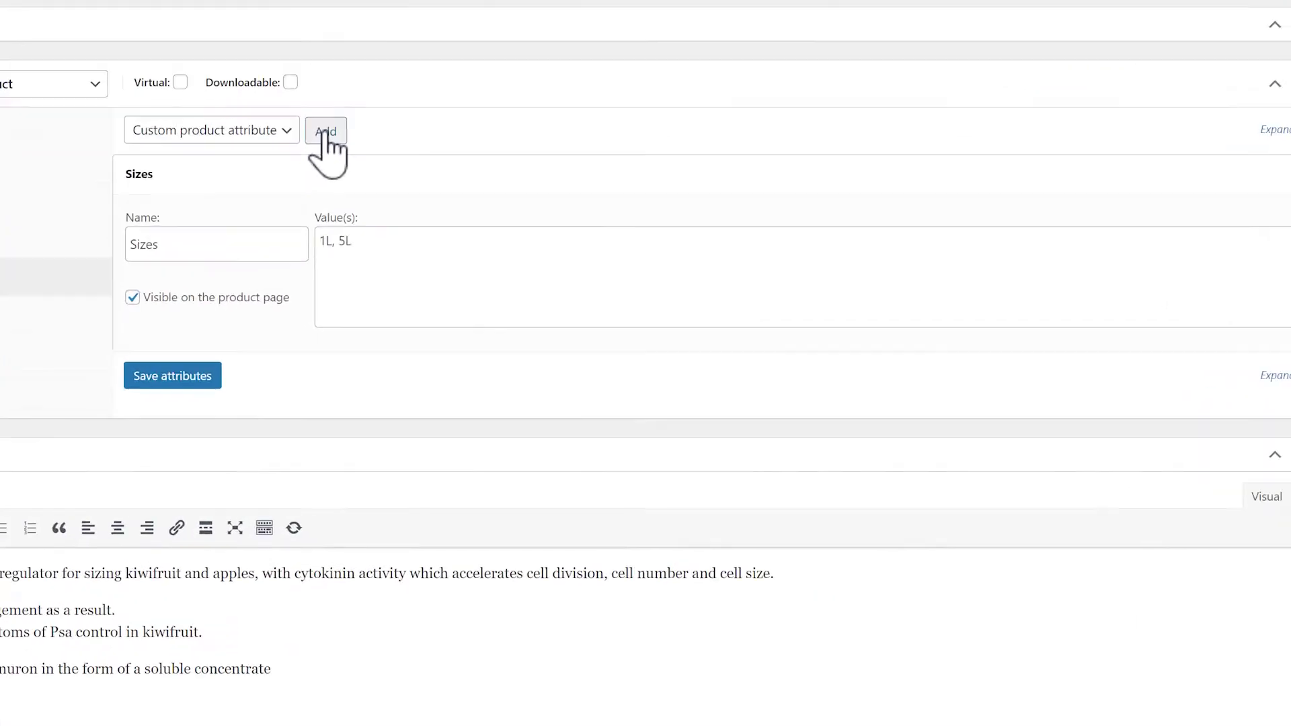
left_click(441, 271)
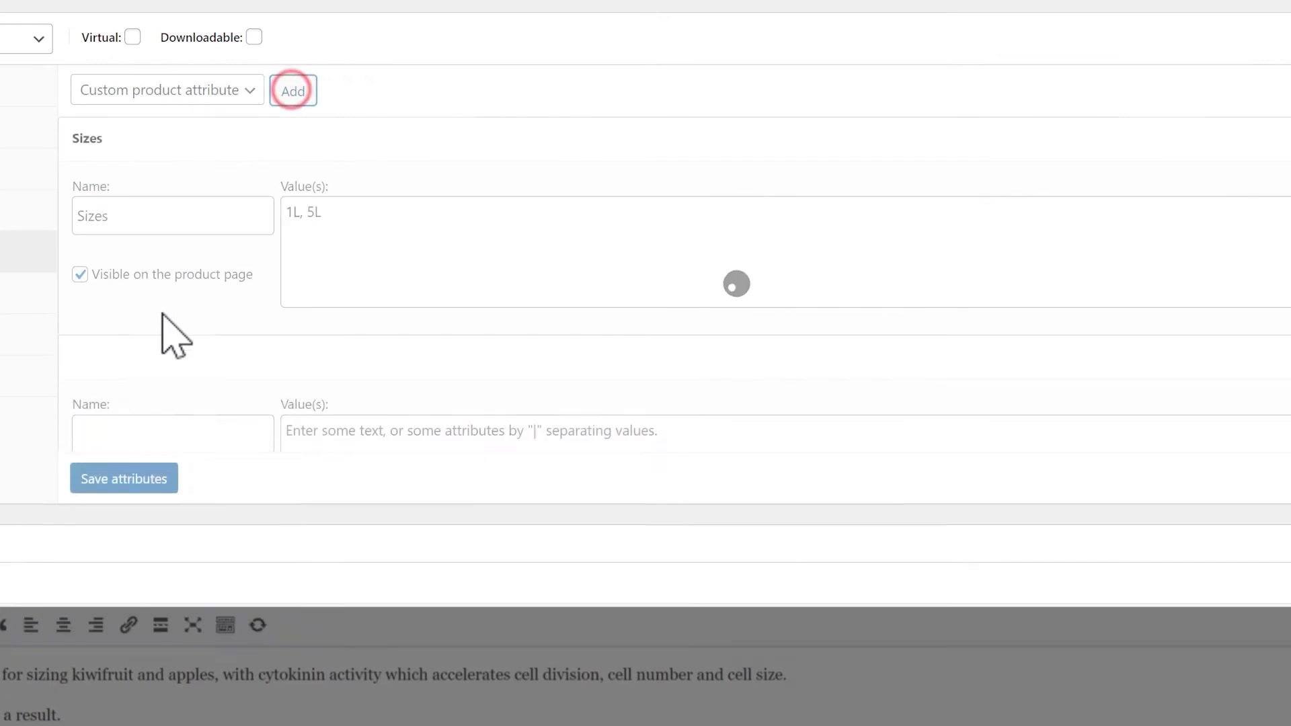
left_click(133, 429)
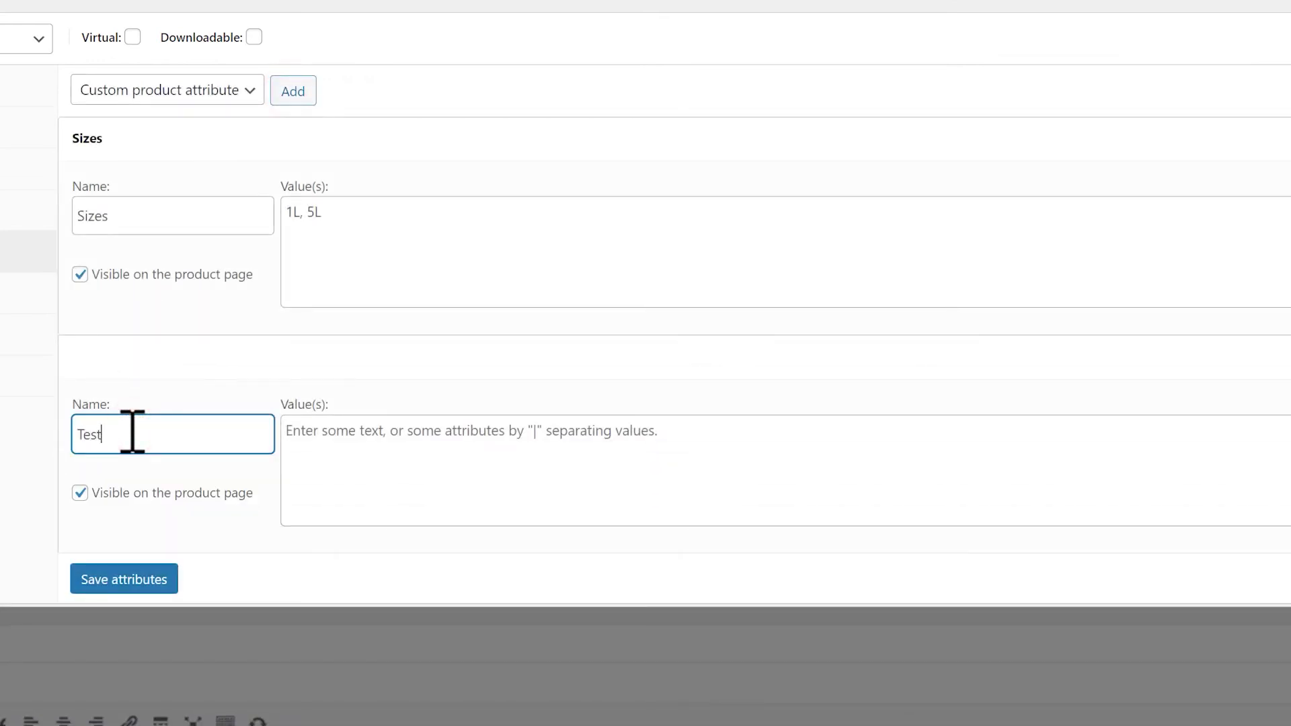
left_click(311, 435)
type("Testing value")
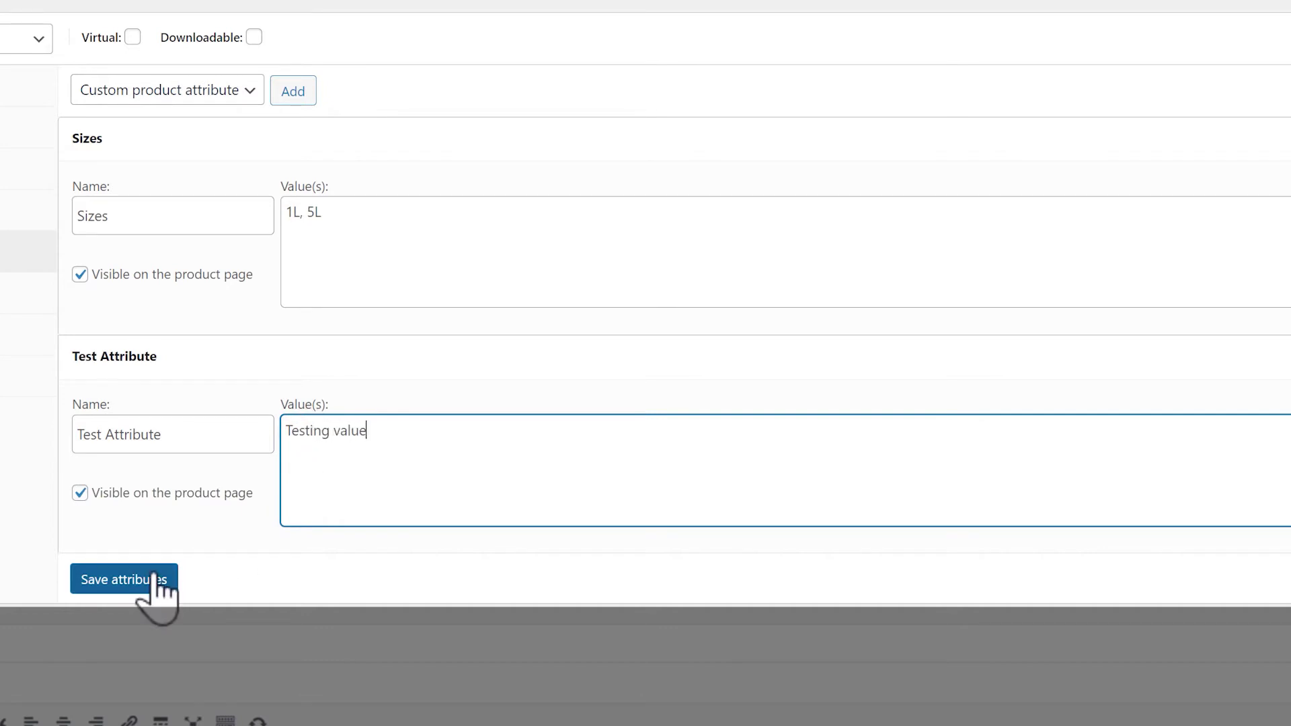
left_click(154, 579)
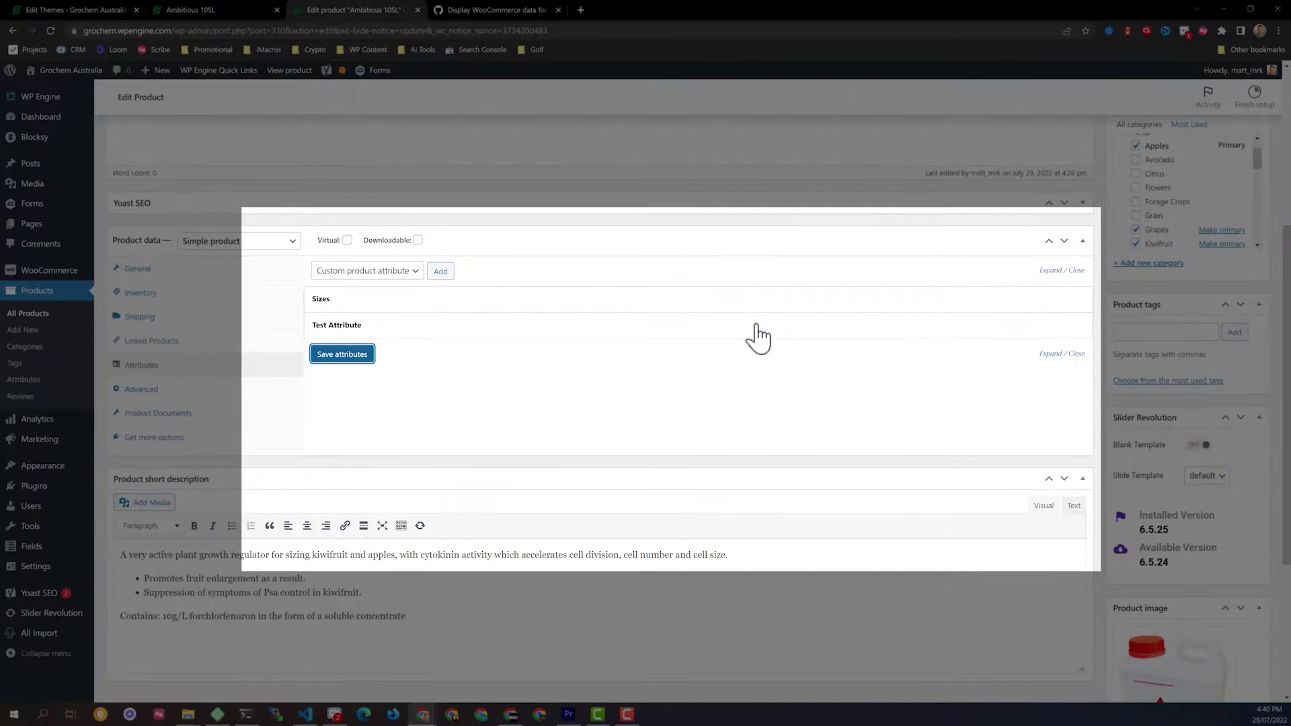
- Update the product and reload the live page to see the Test Attribute row
scroll(1113, 329, "up", 5)
left_click(1236, 355)
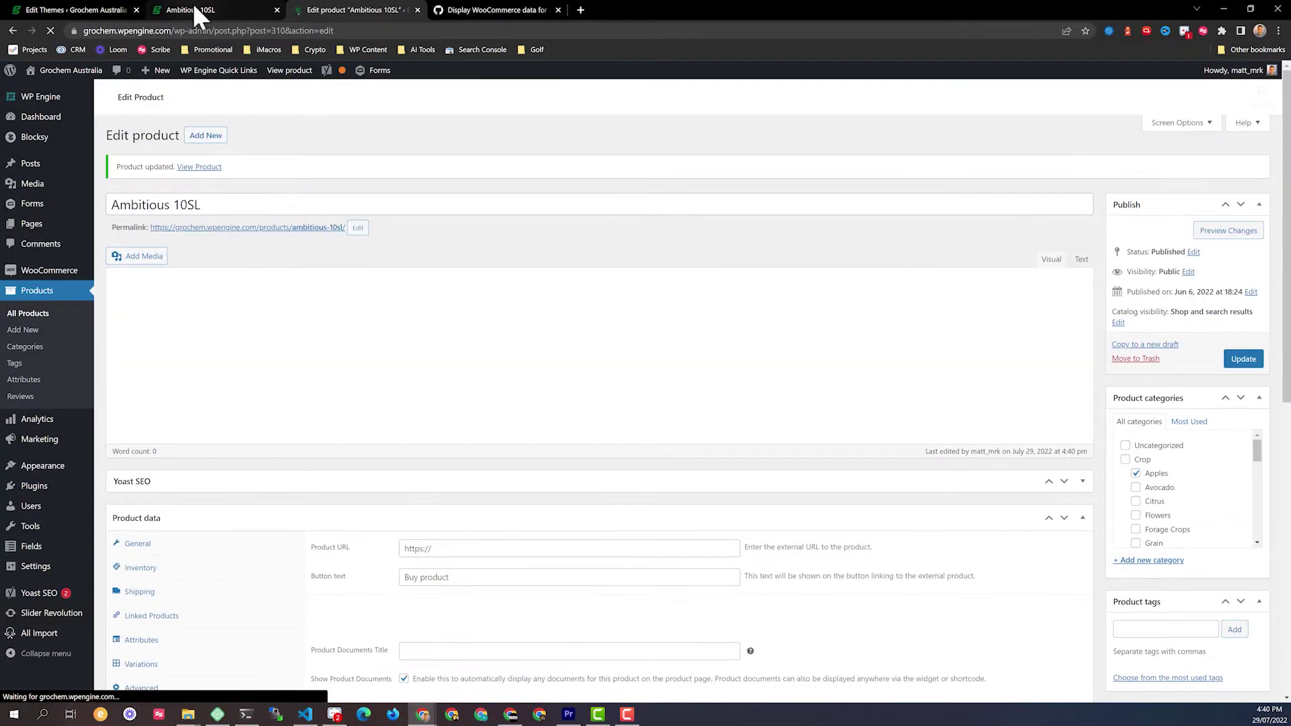
left_click(192, 9)
left_click(51, 30)
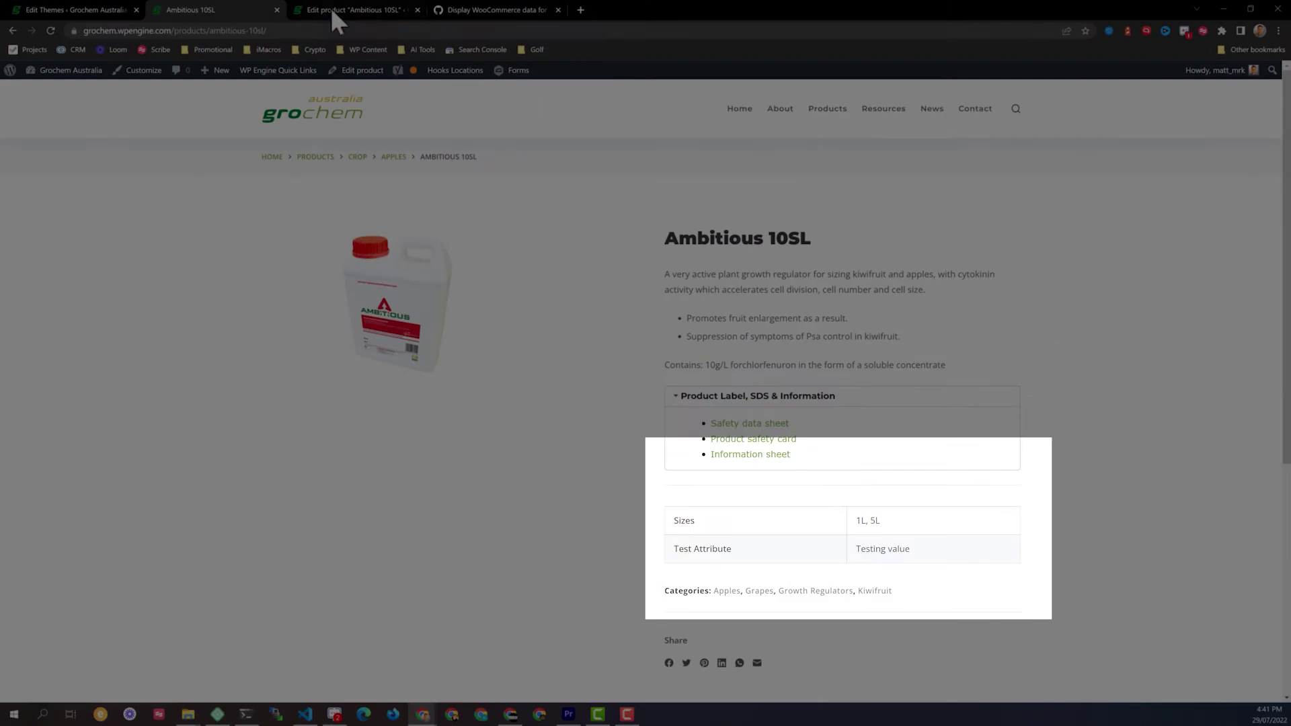
left_click(330, 8)
- Delete Test Attribute from Ambitious 10SL and reload the page to confirm only Sizes: 1L, 5L remains
scroll(288, 428, "down", 3)
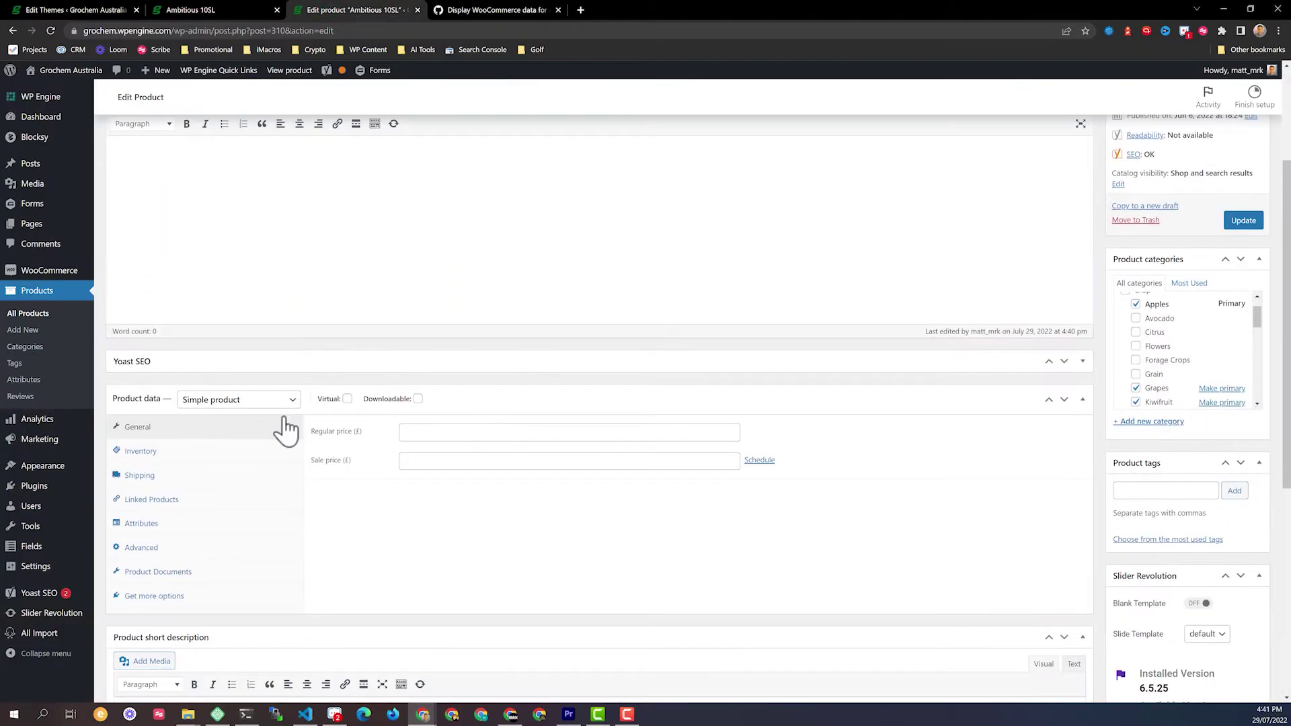
left_click(141, 523)
left_click(141, 523)
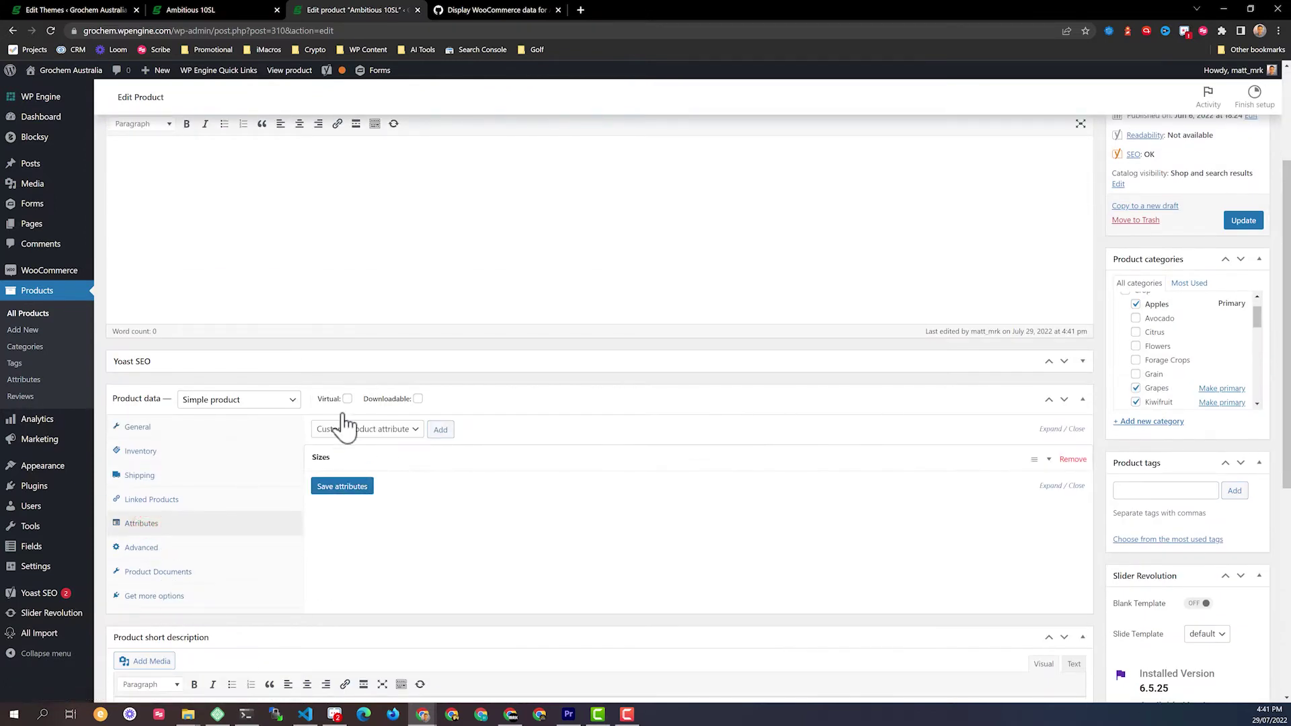
left_click(201, 10)
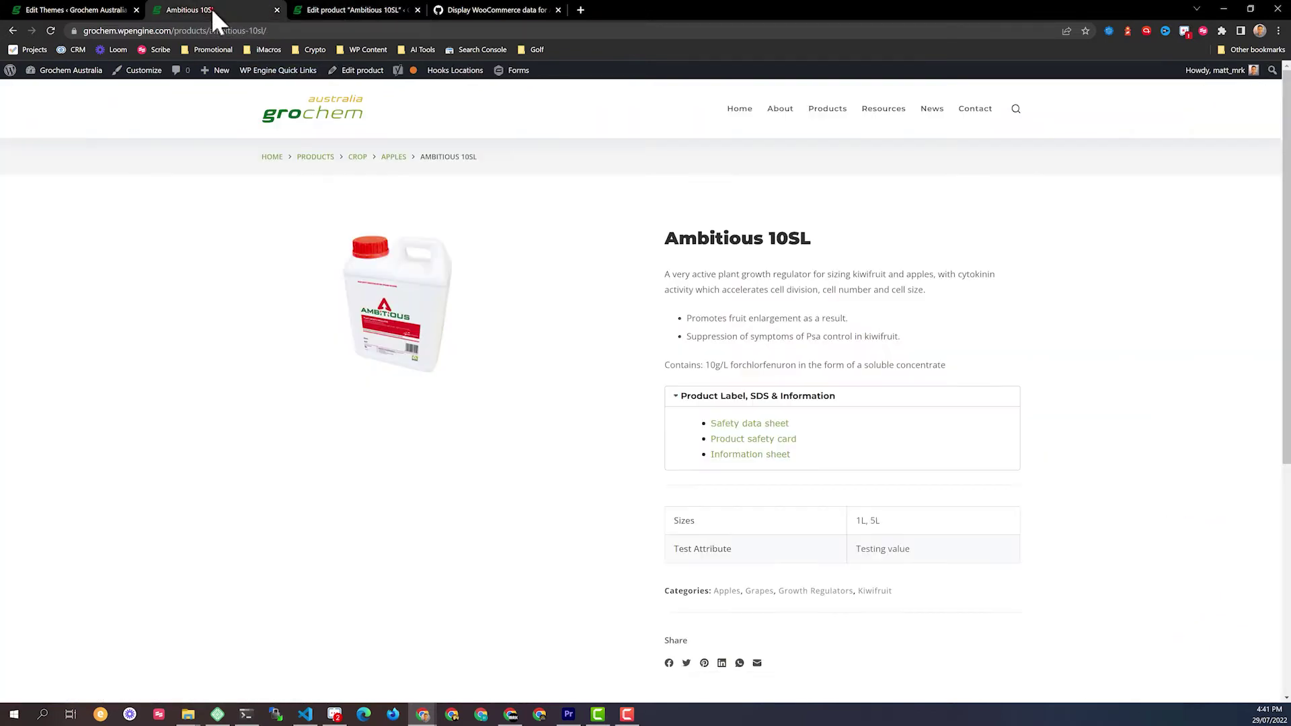
left_click(54, 32)
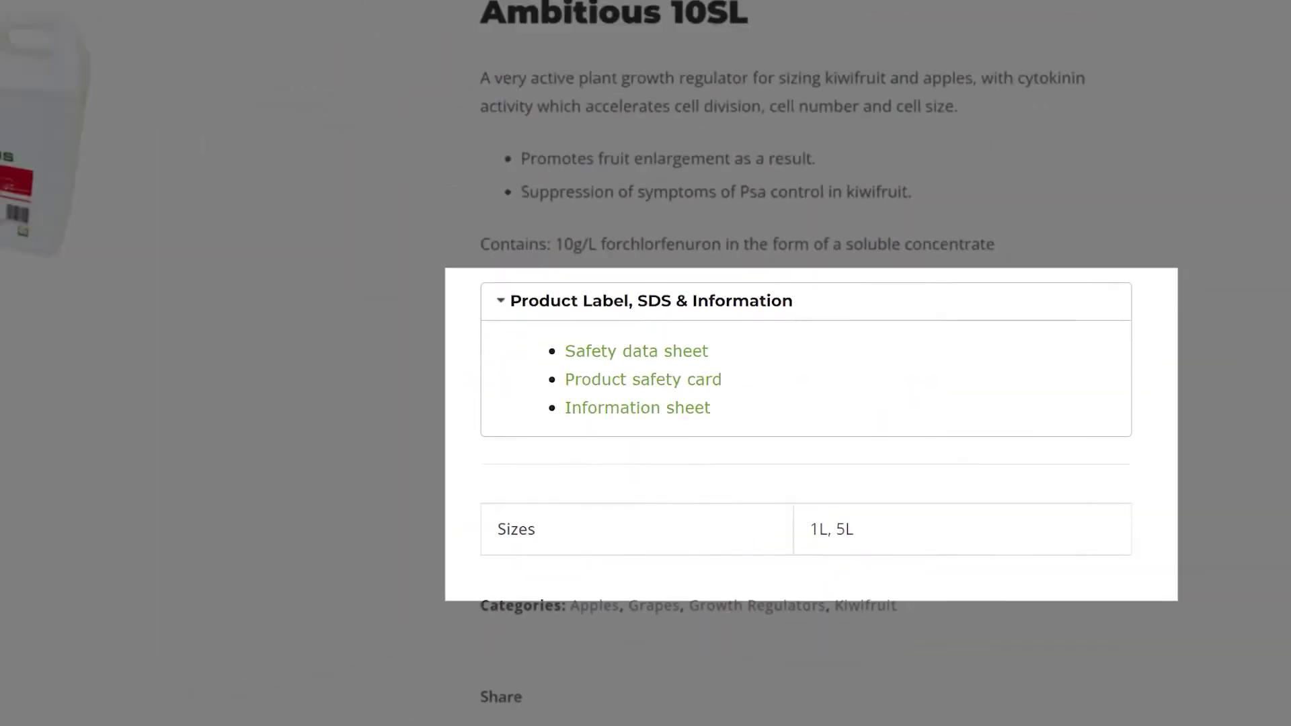
left_click(78, 10)
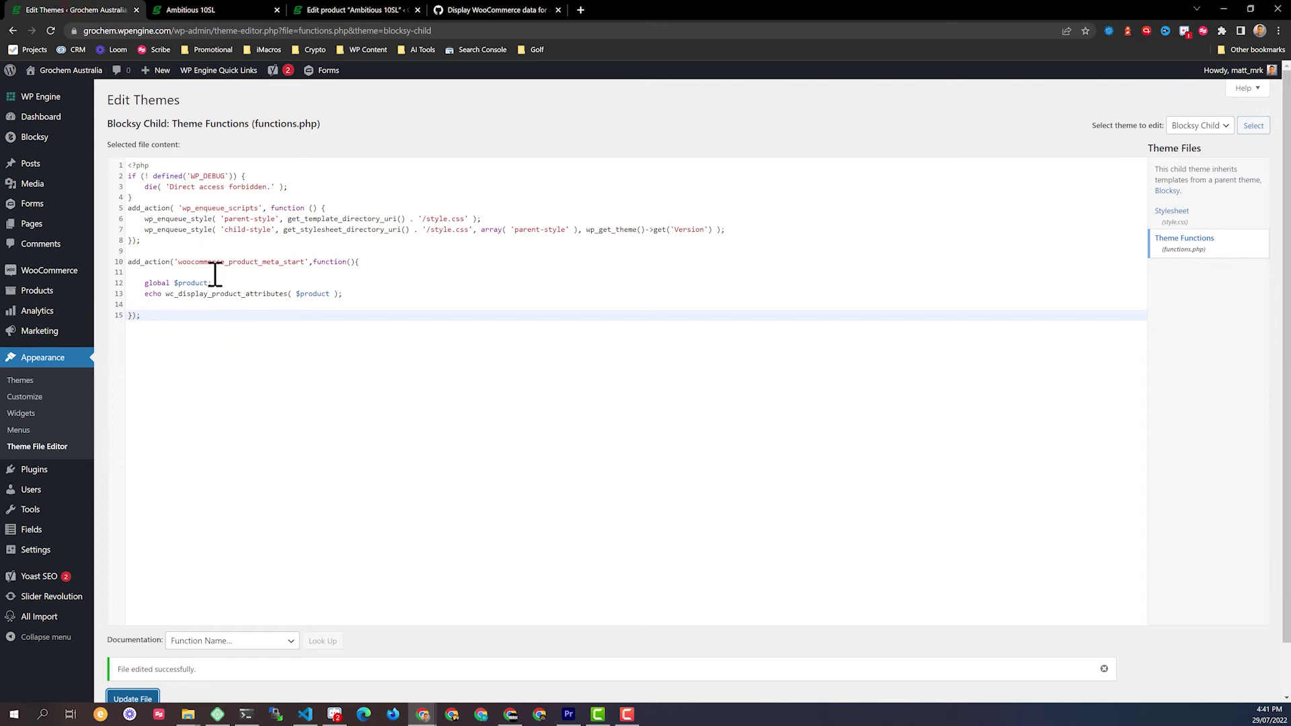
left_click(1171, 218)
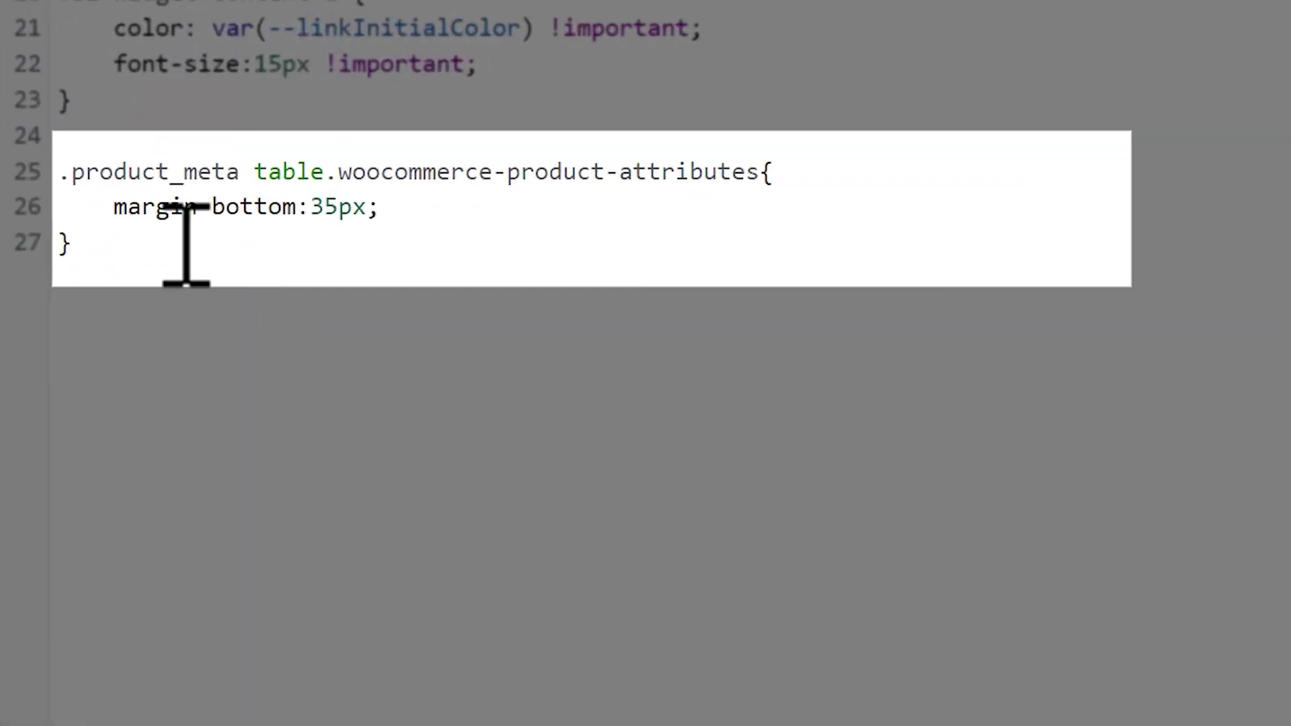
left_click_drag(135, 243, 61, 172)
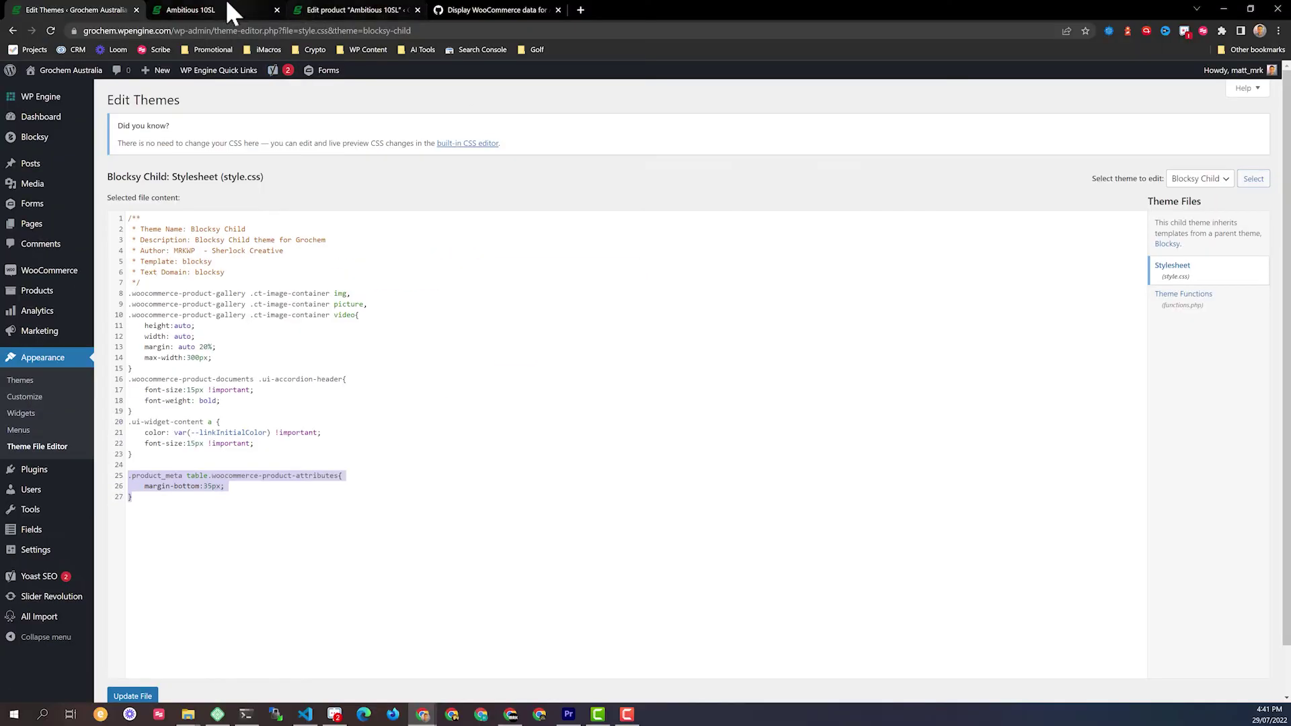
left_click(220, 10)
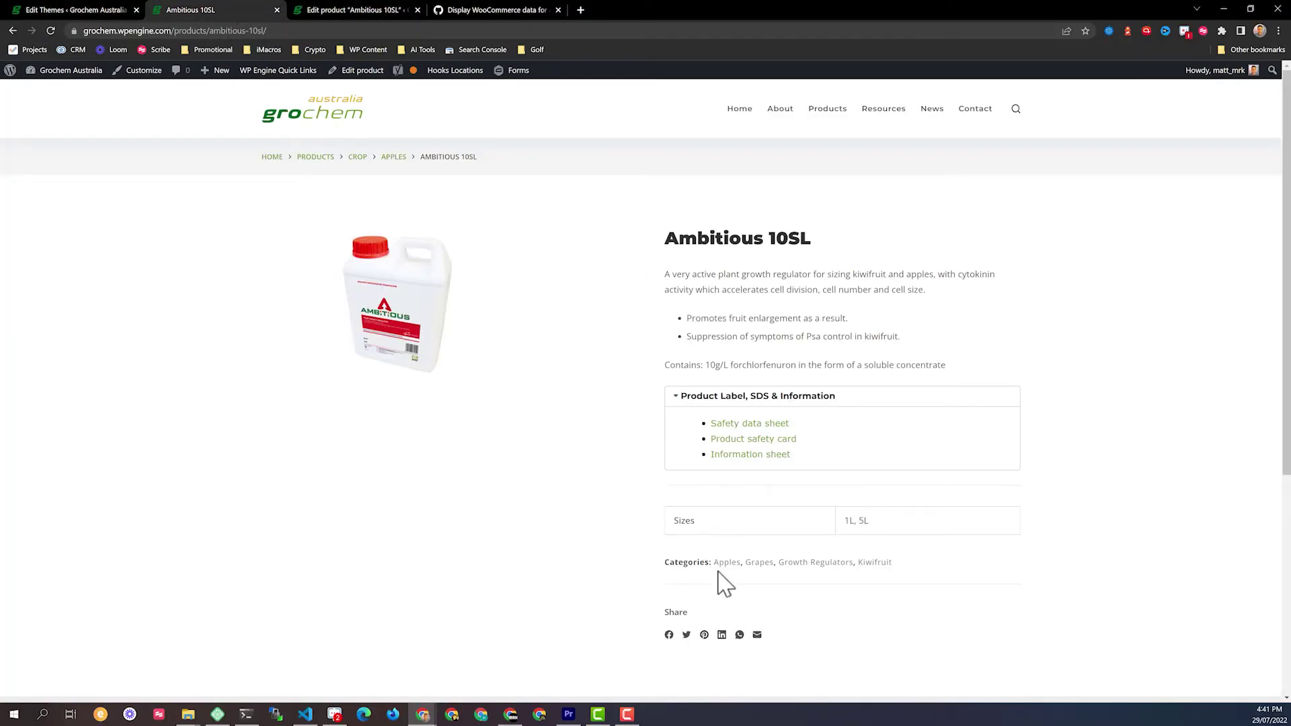